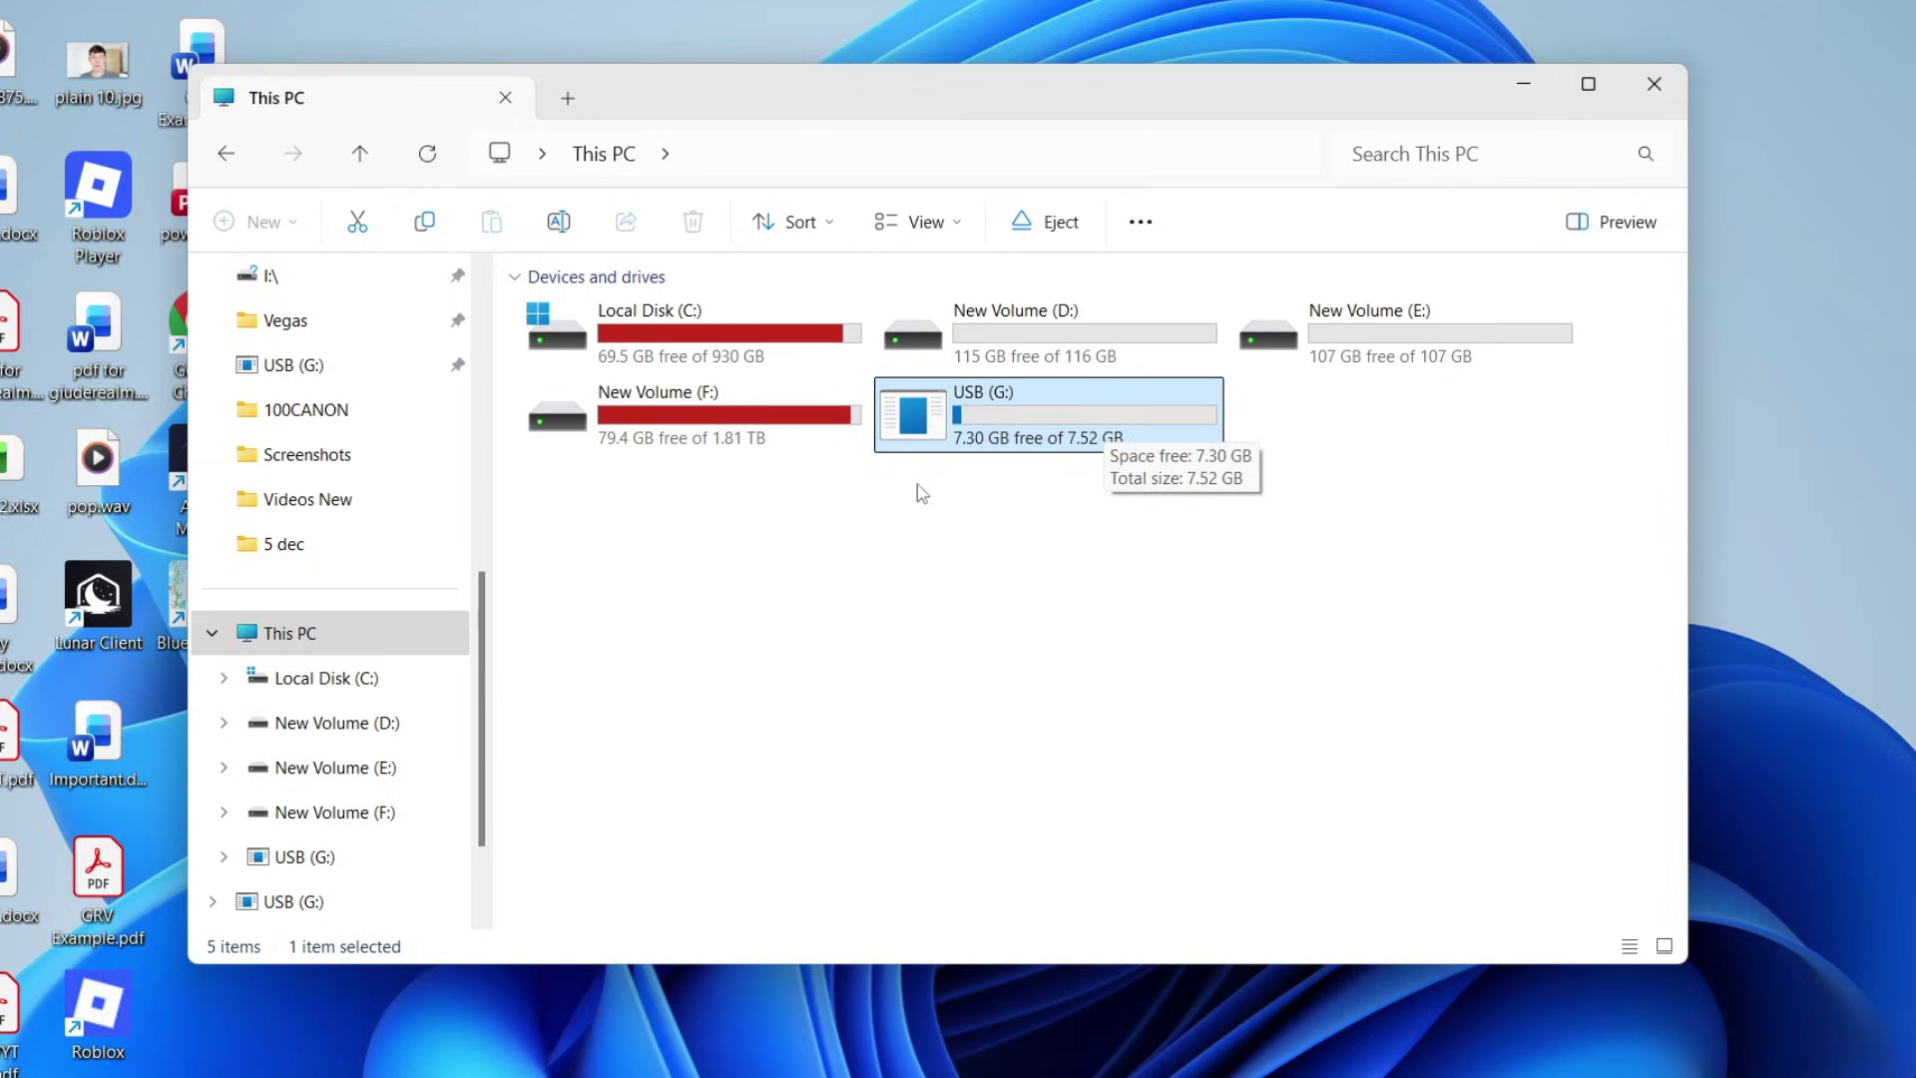
Step: Try formatting the USB (G:) drive and confirm erasing its data
{"action": "left_click", "coordinate": [292, 634]}
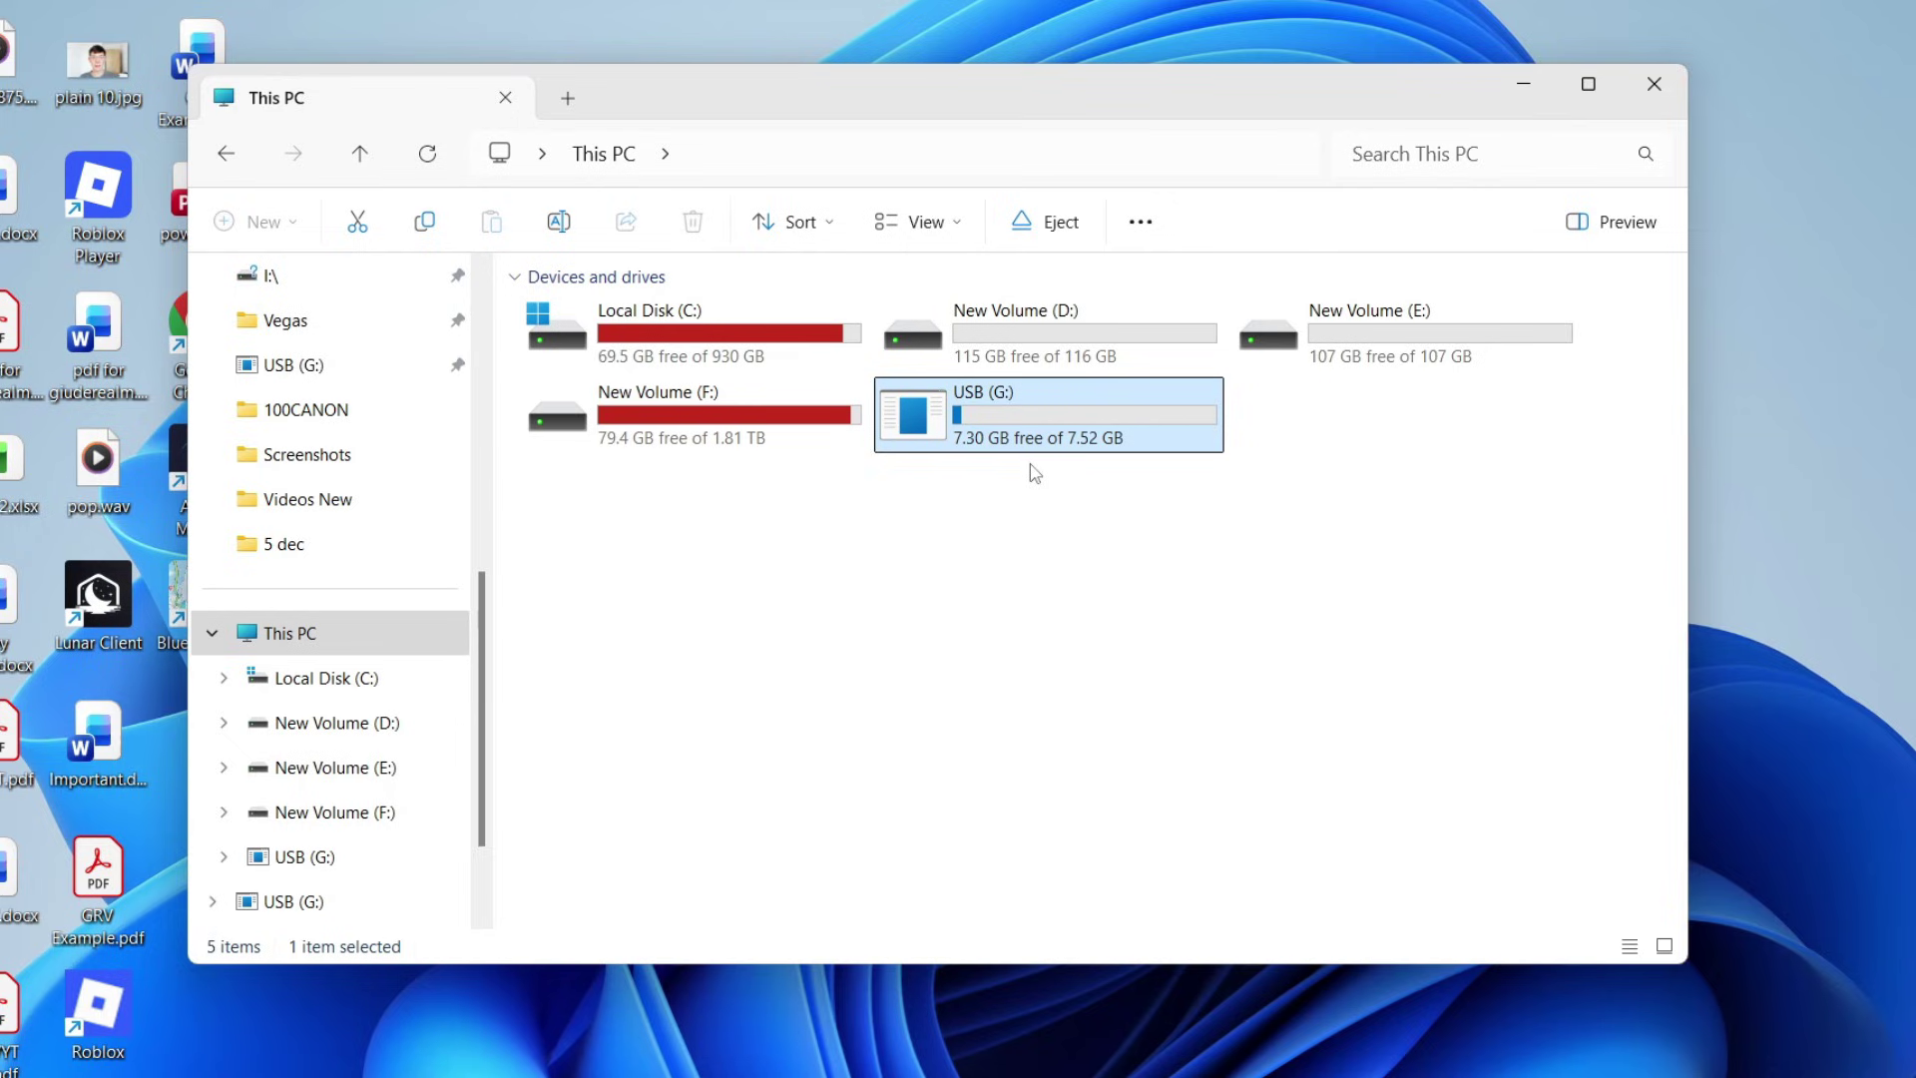
{"action": "right_click", "coordinate": [1064, 416]}
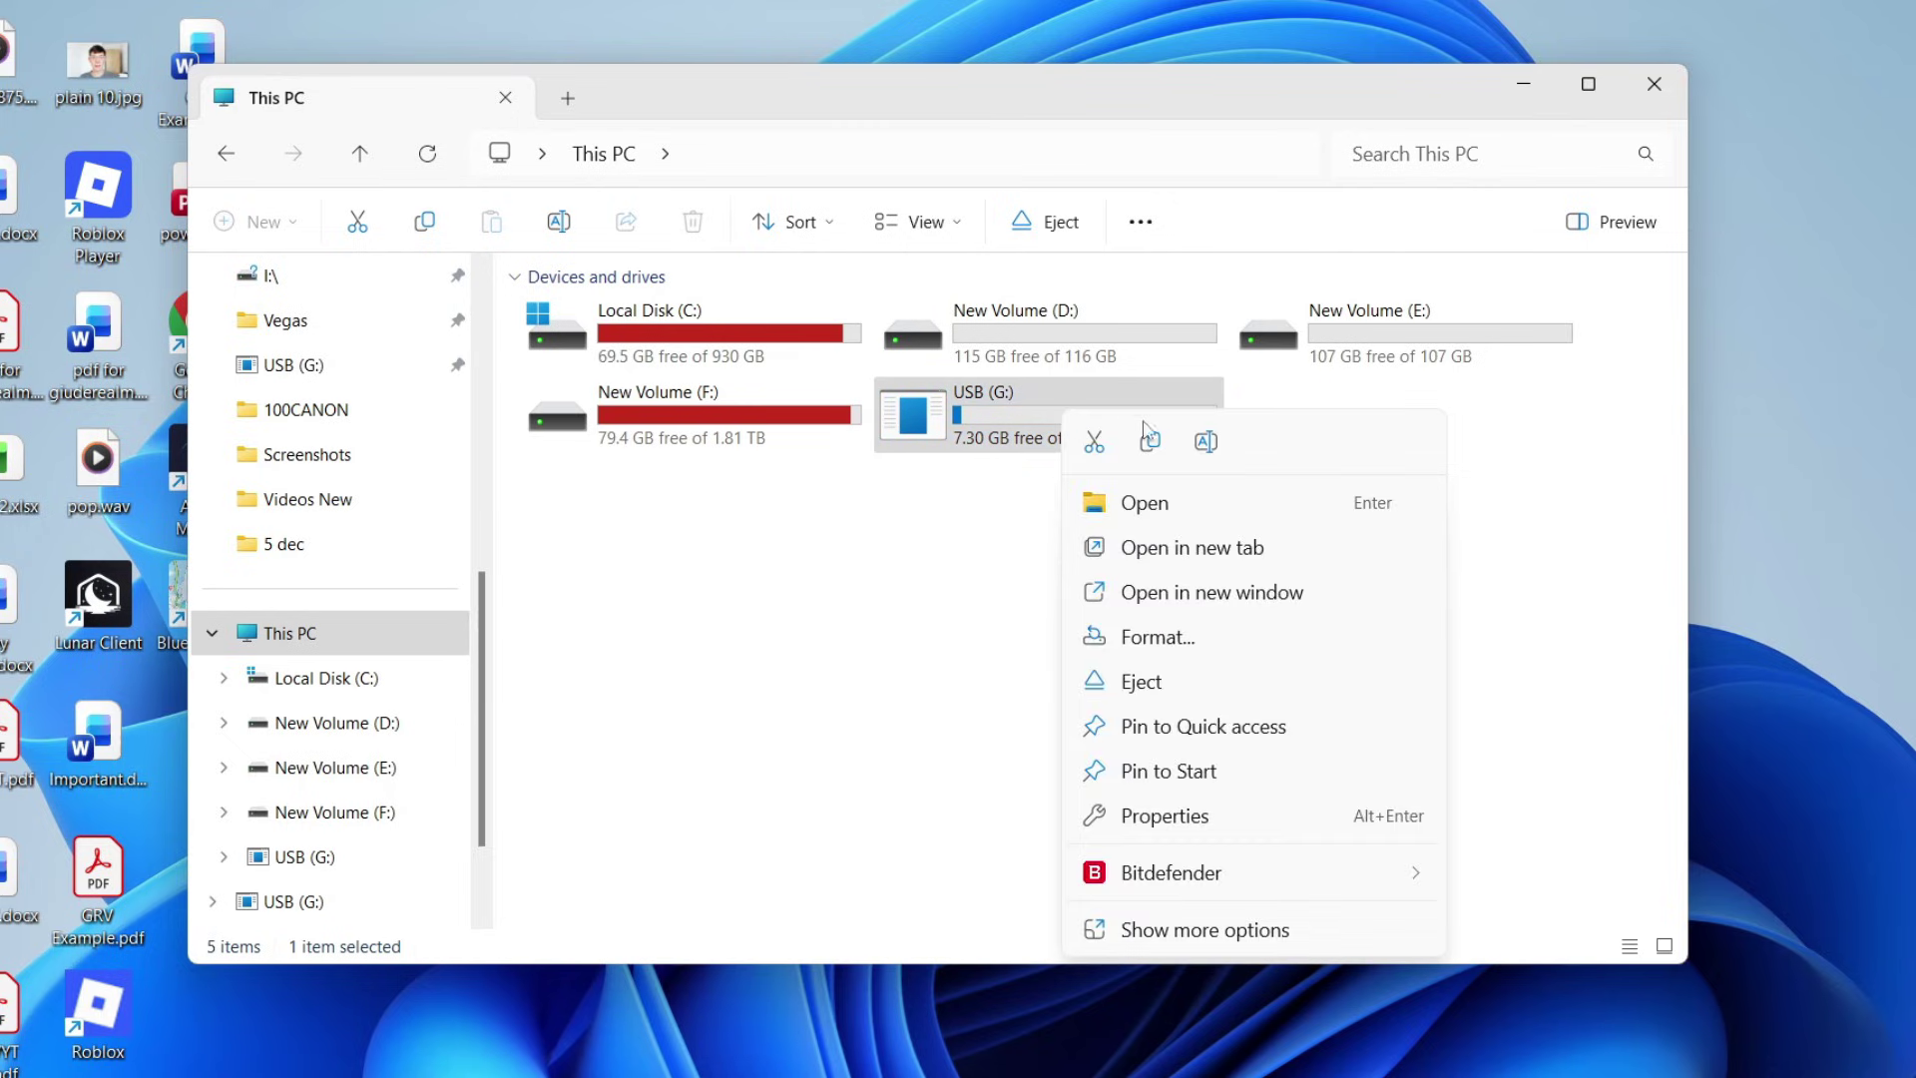
{"action": "left_click", "coordinate": [1157, 635]}
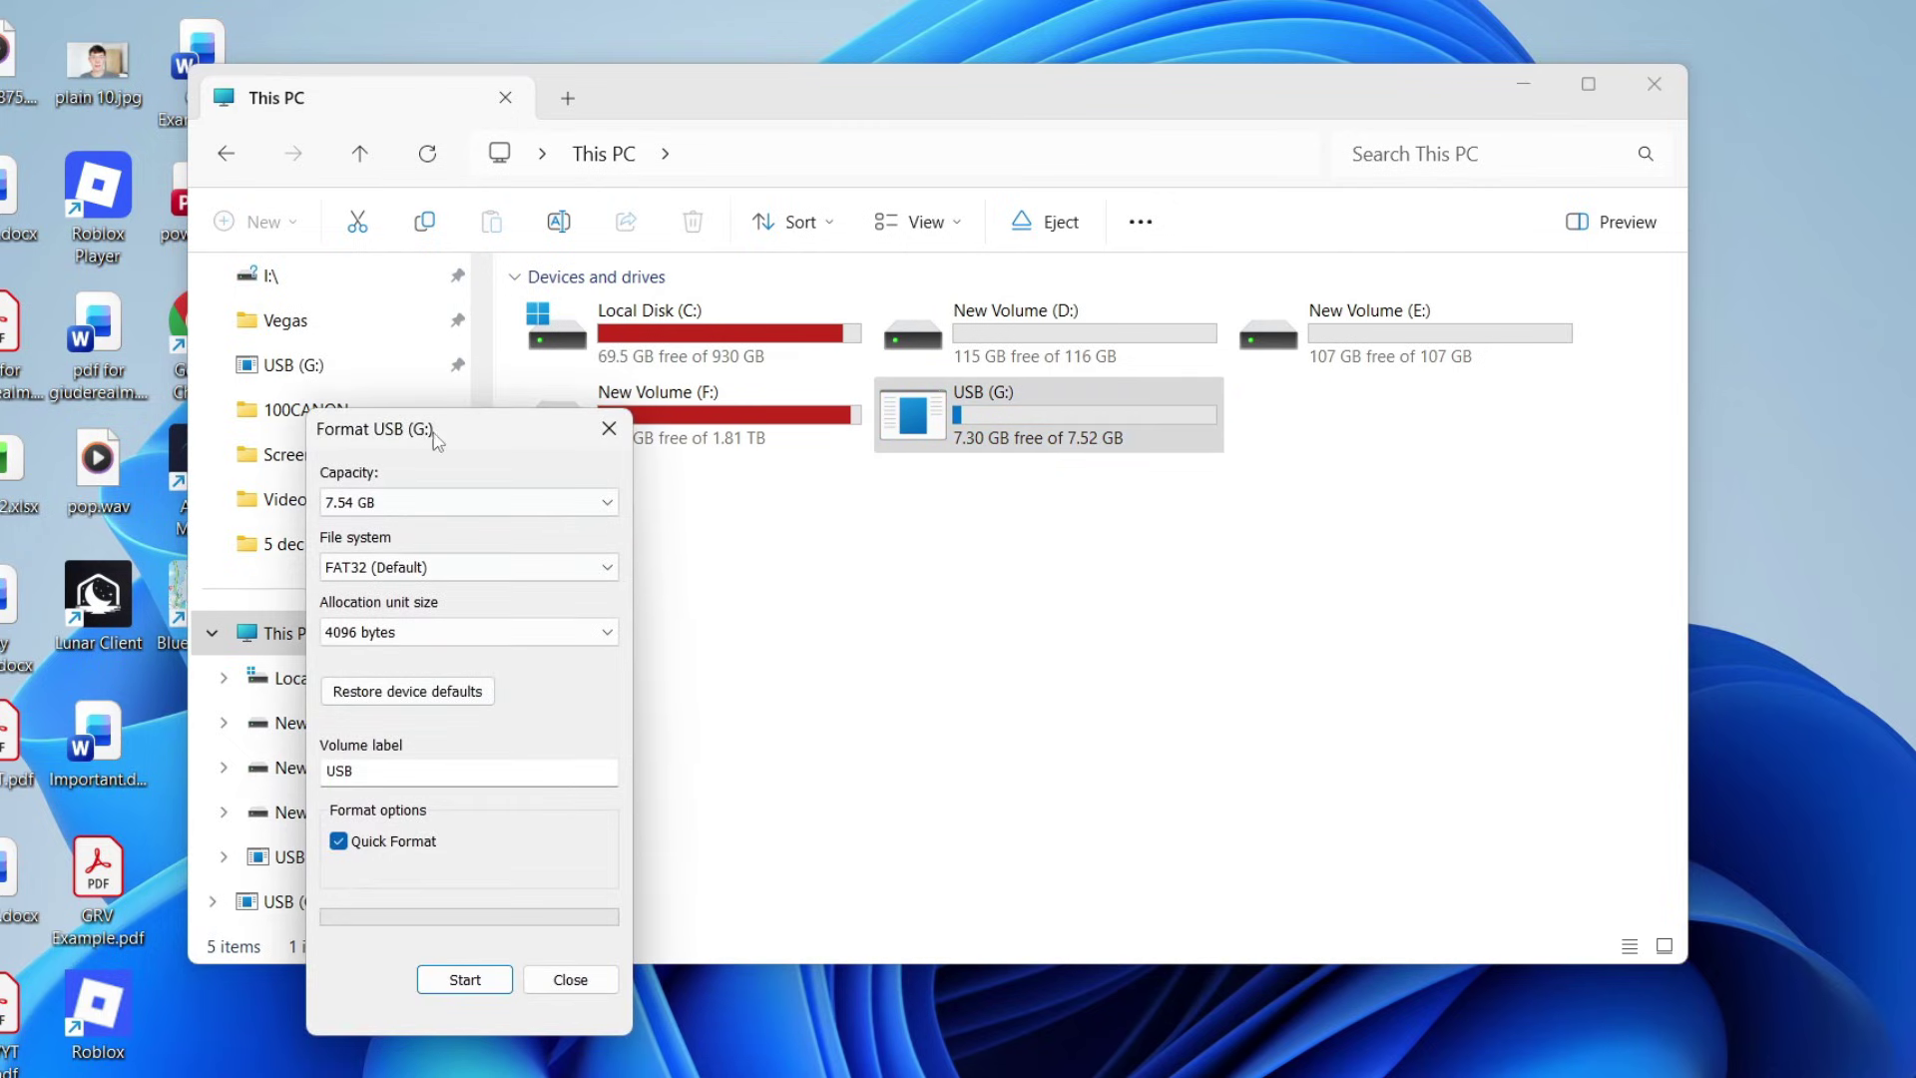
{"action": "left_click", "coordinate": [464, 980]}
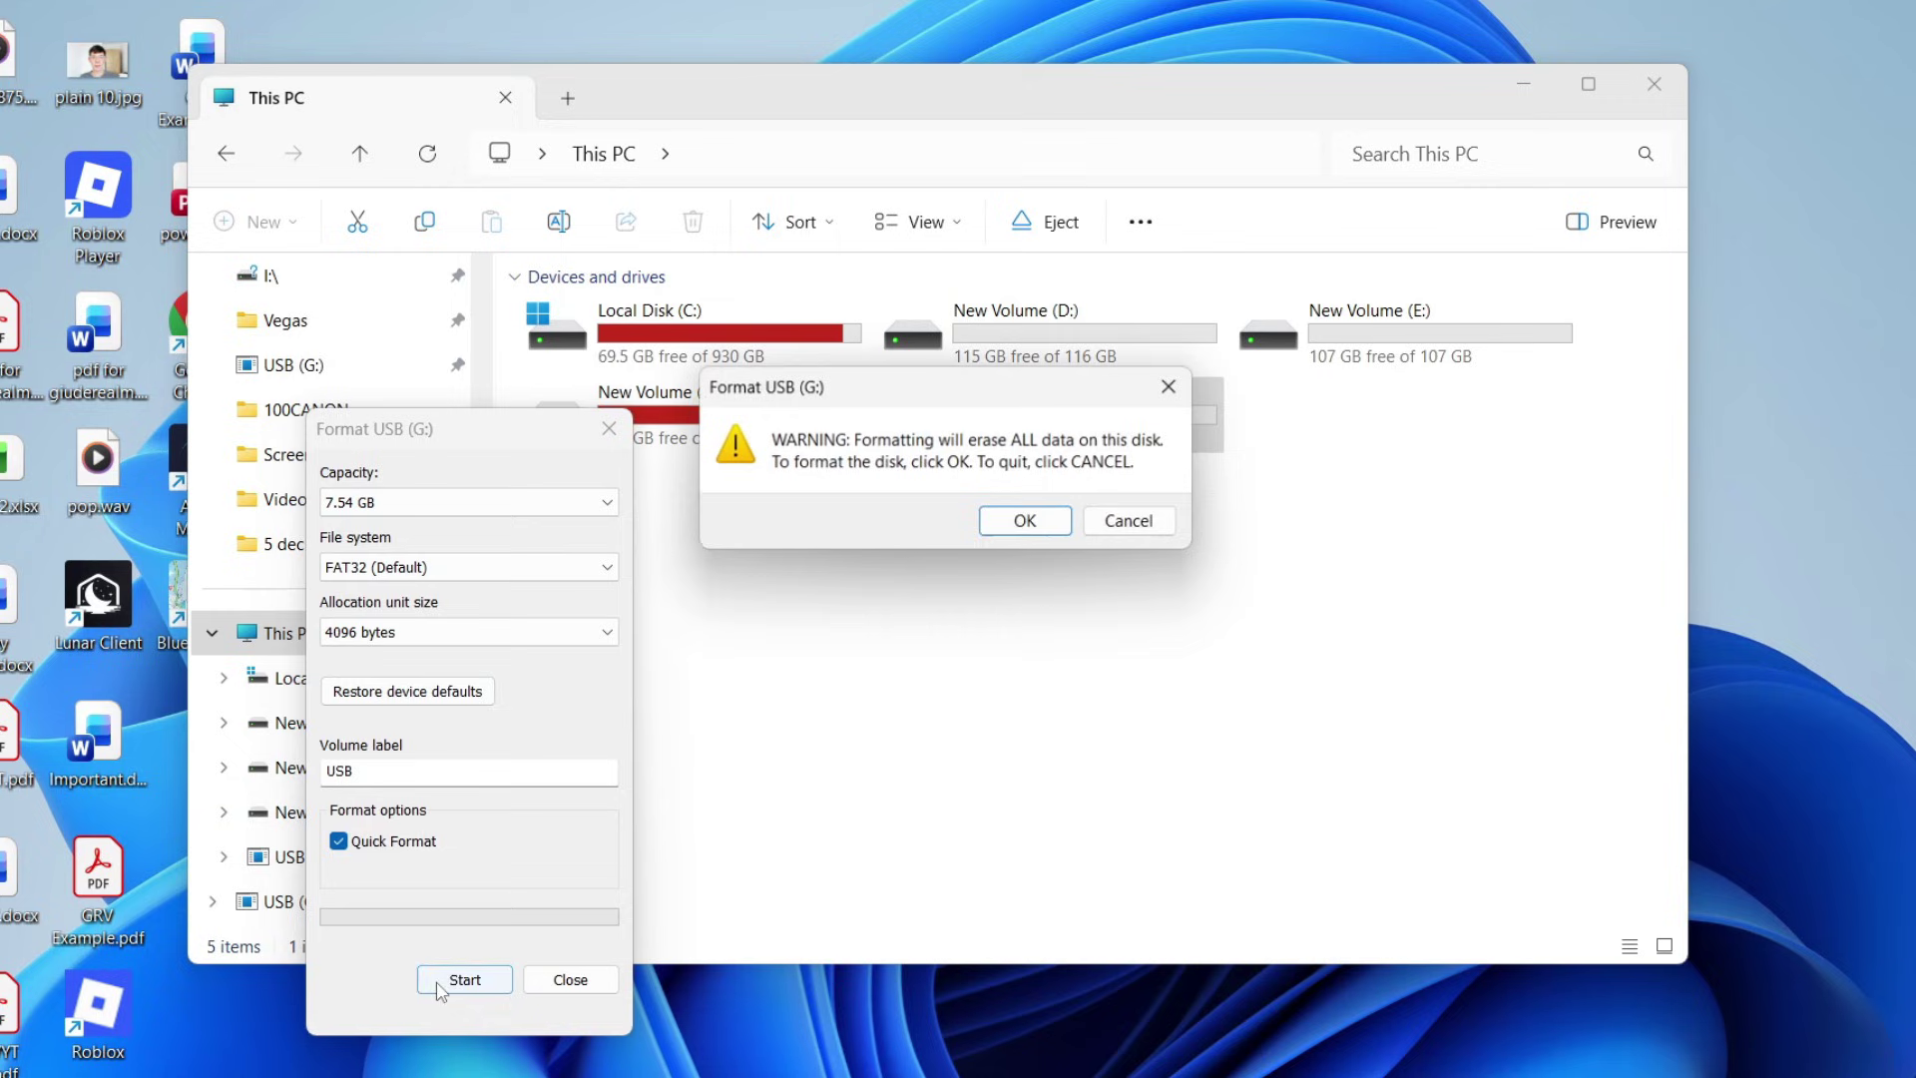
{"action": "left_click", "coordinate": [1065, 528]}
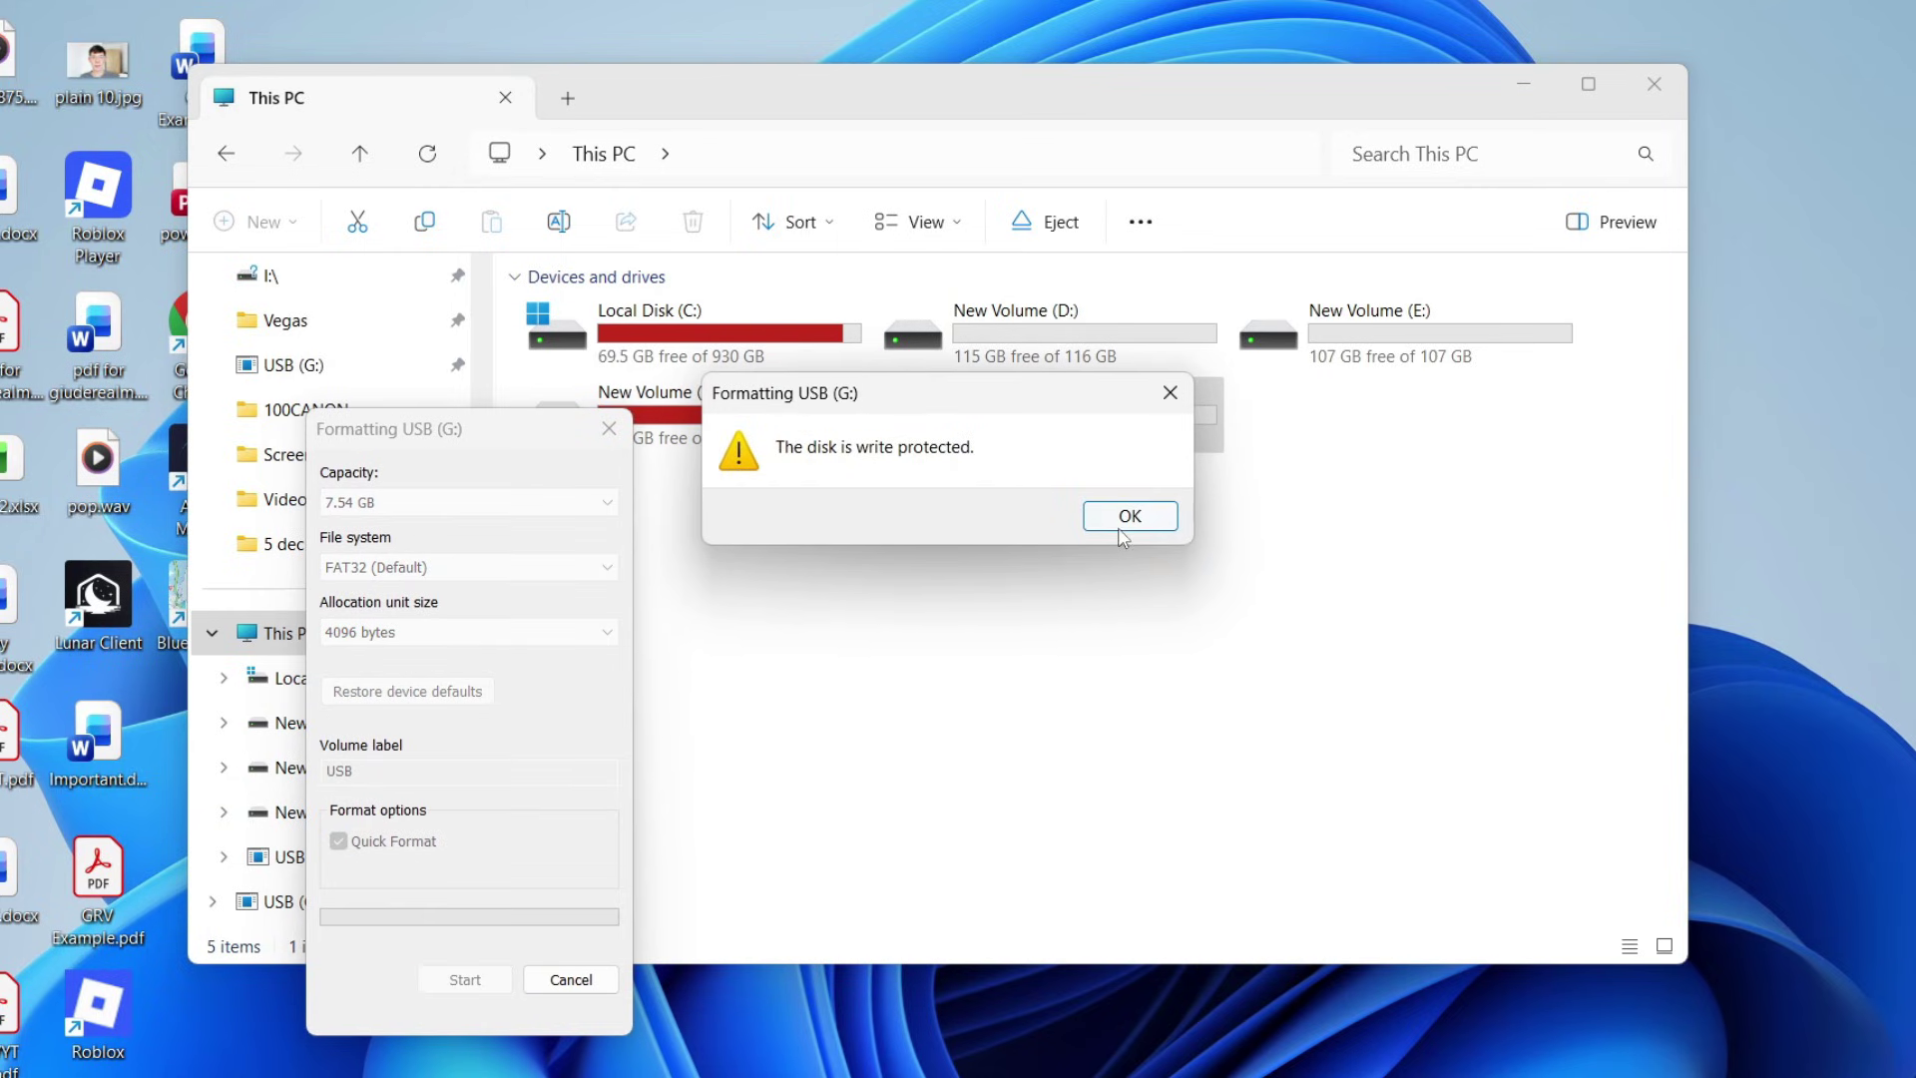
Step: Dismiss the write-protected error and launch Command Prompt as administrator
{"action": "left_click", "coordinate": [1119, 531]}
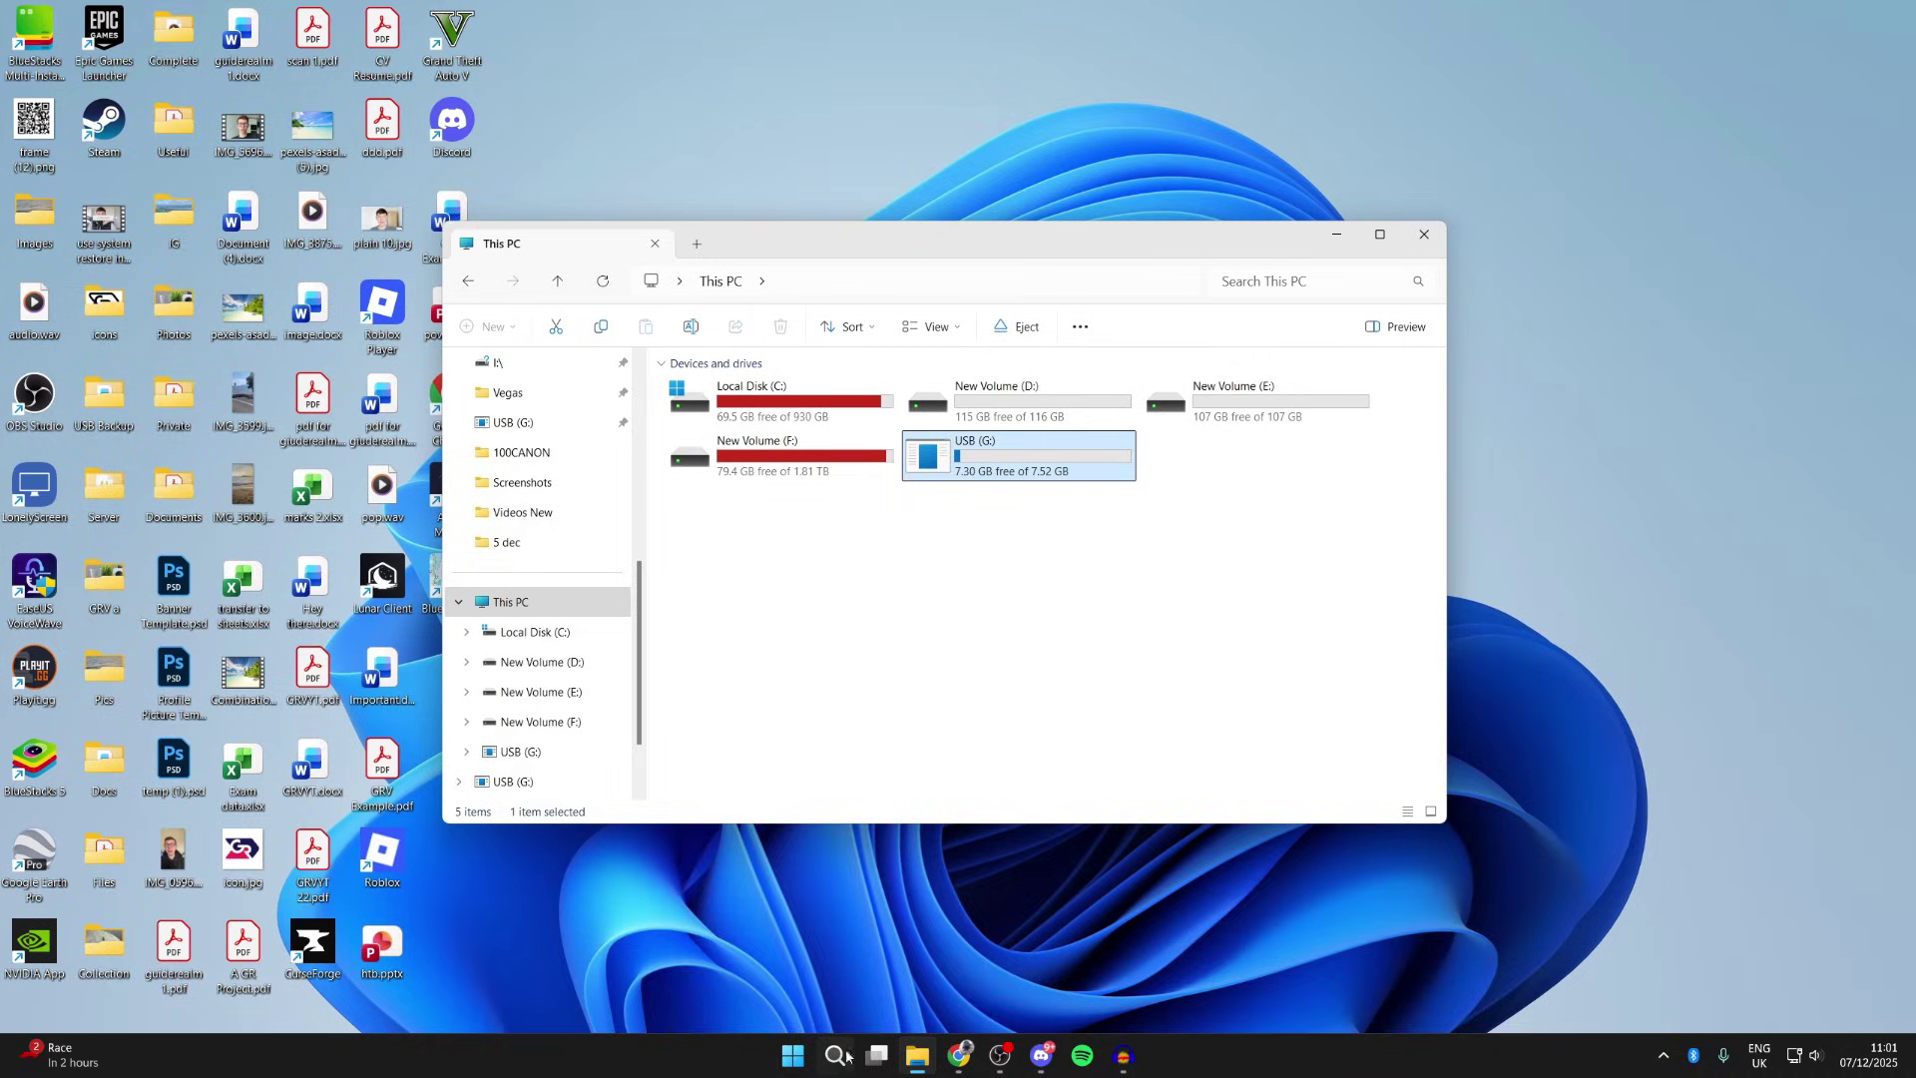
{"action": "left_click", "coordinate": [840, 1056]}
{"action": "type", "text": "cmd"}
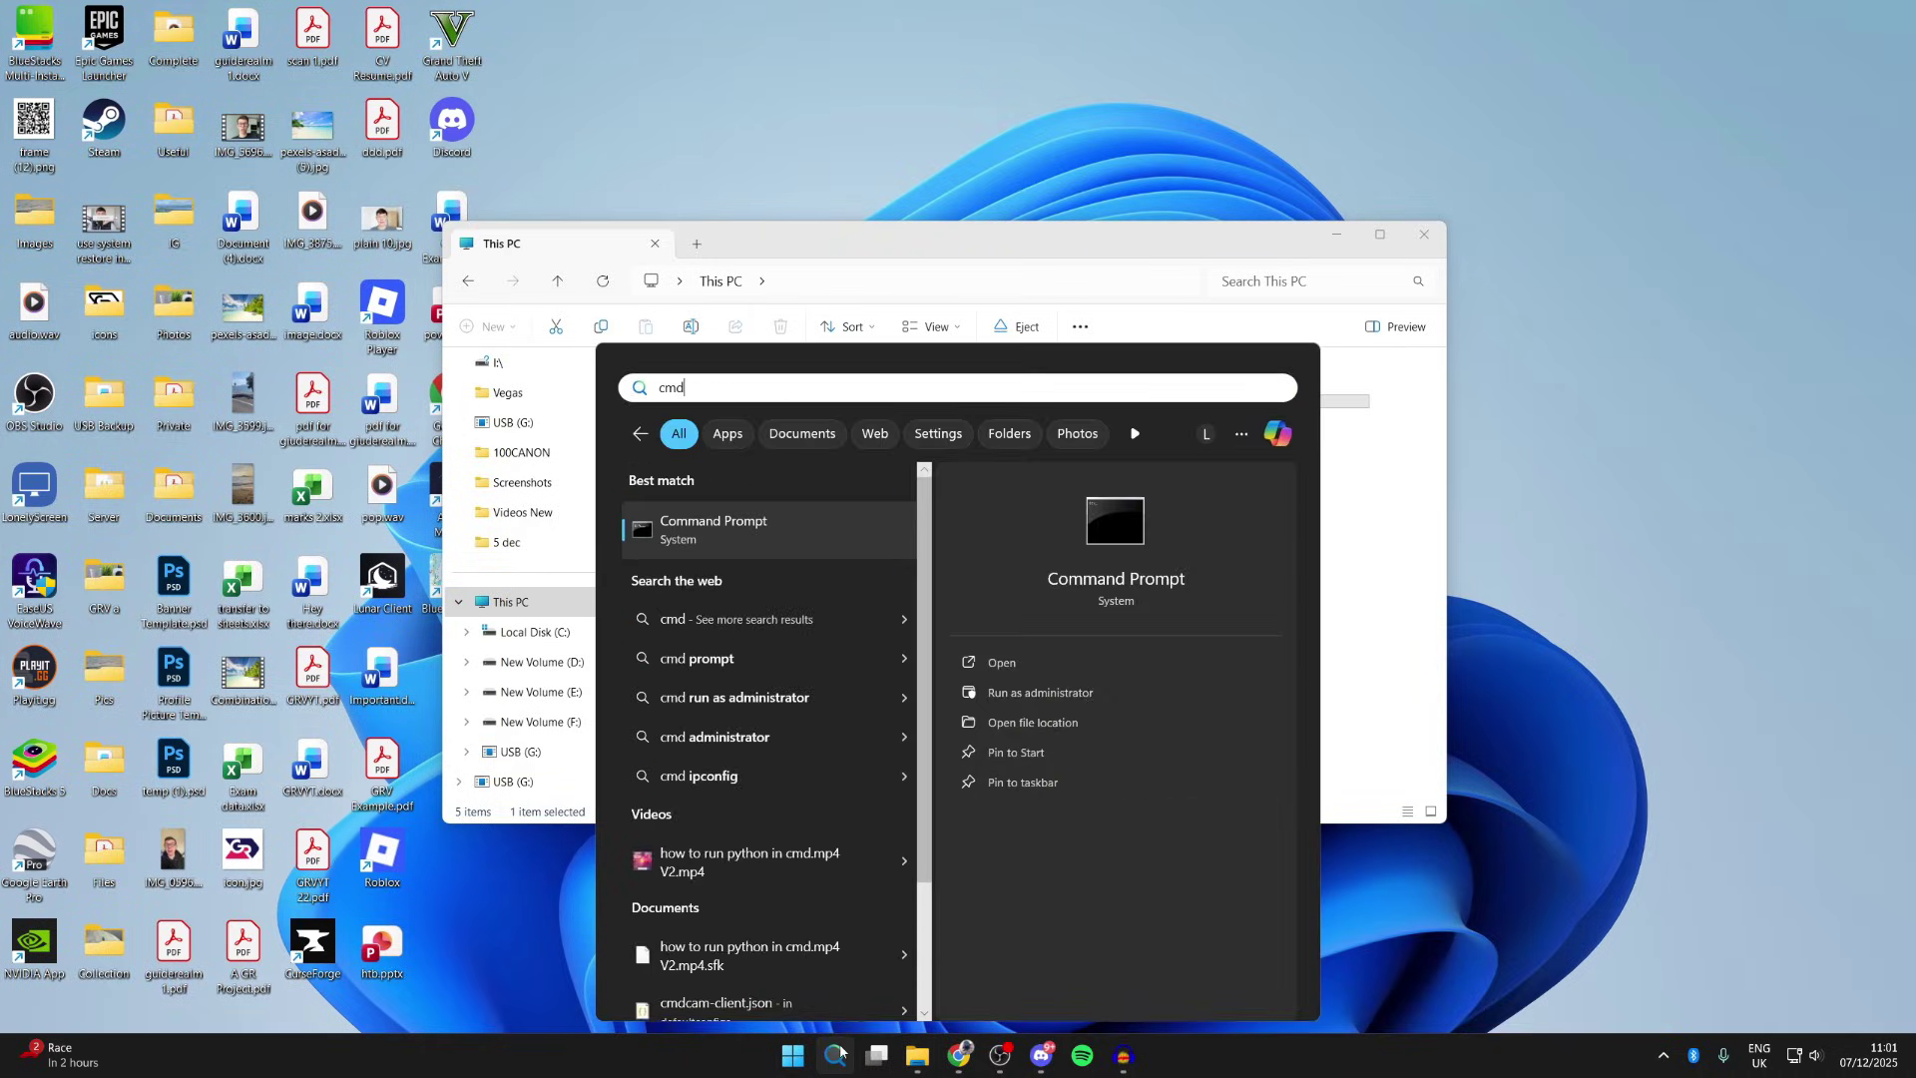
{"action": "right_click", "coordinate": [701, 534]}
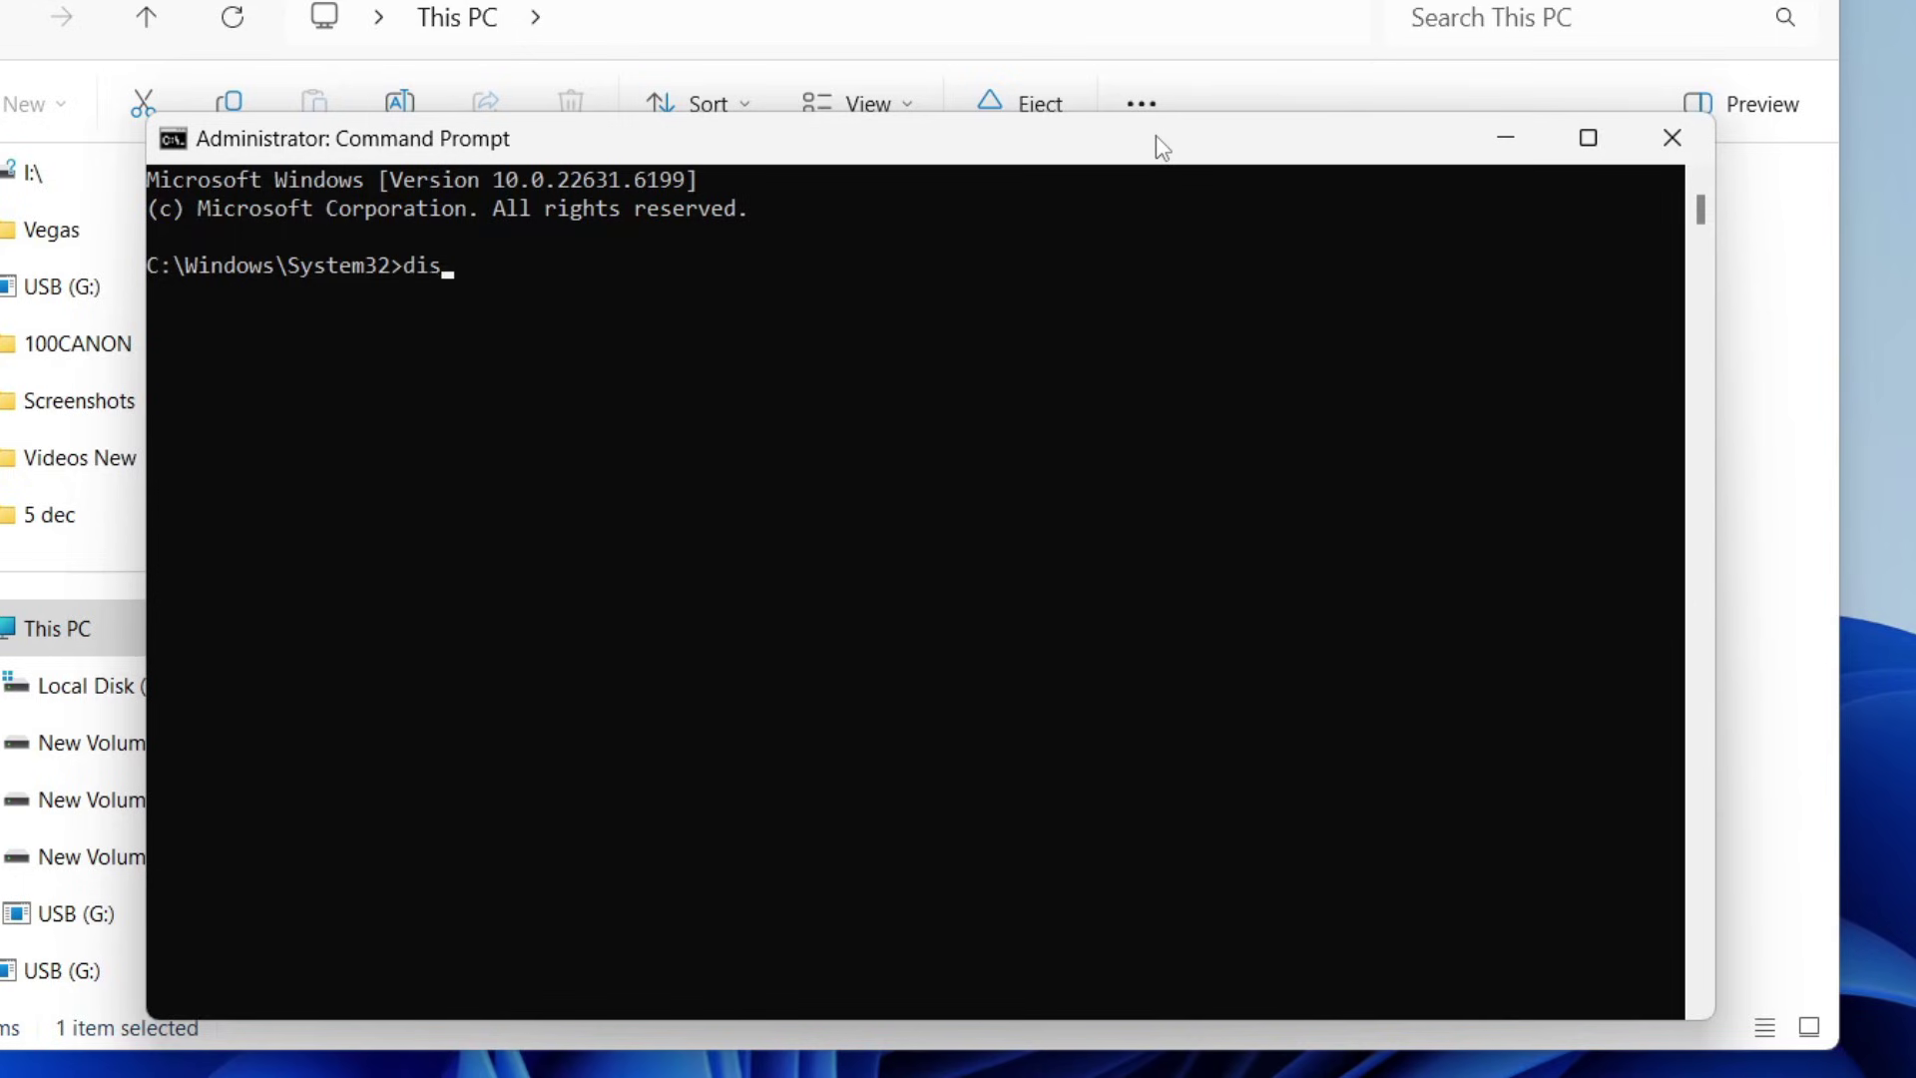
{"action": "type", "text": "kpart"}
Step: Run diskpart and list disk, which shows Disk 3 at 7744 MB
{"action": "key", "text": "Return"}
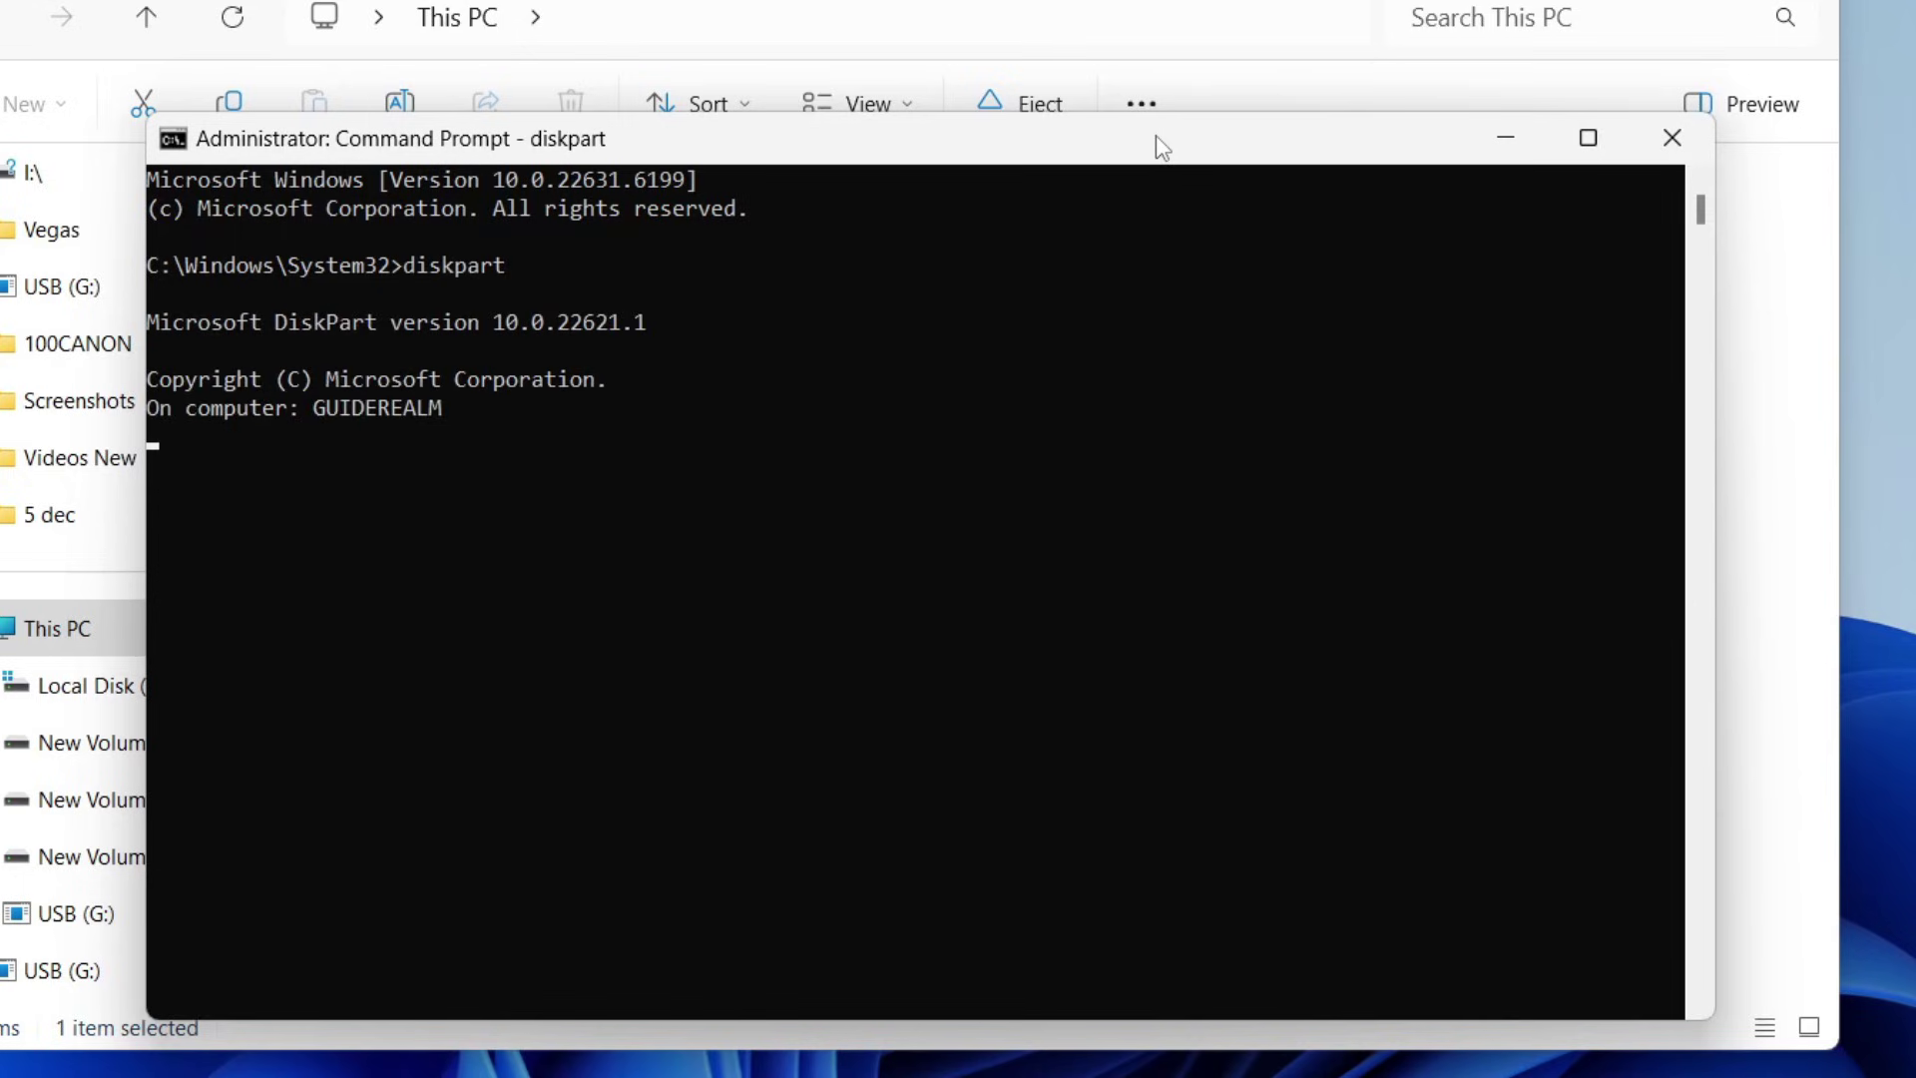
{"action": "type", "text": "list disk"}
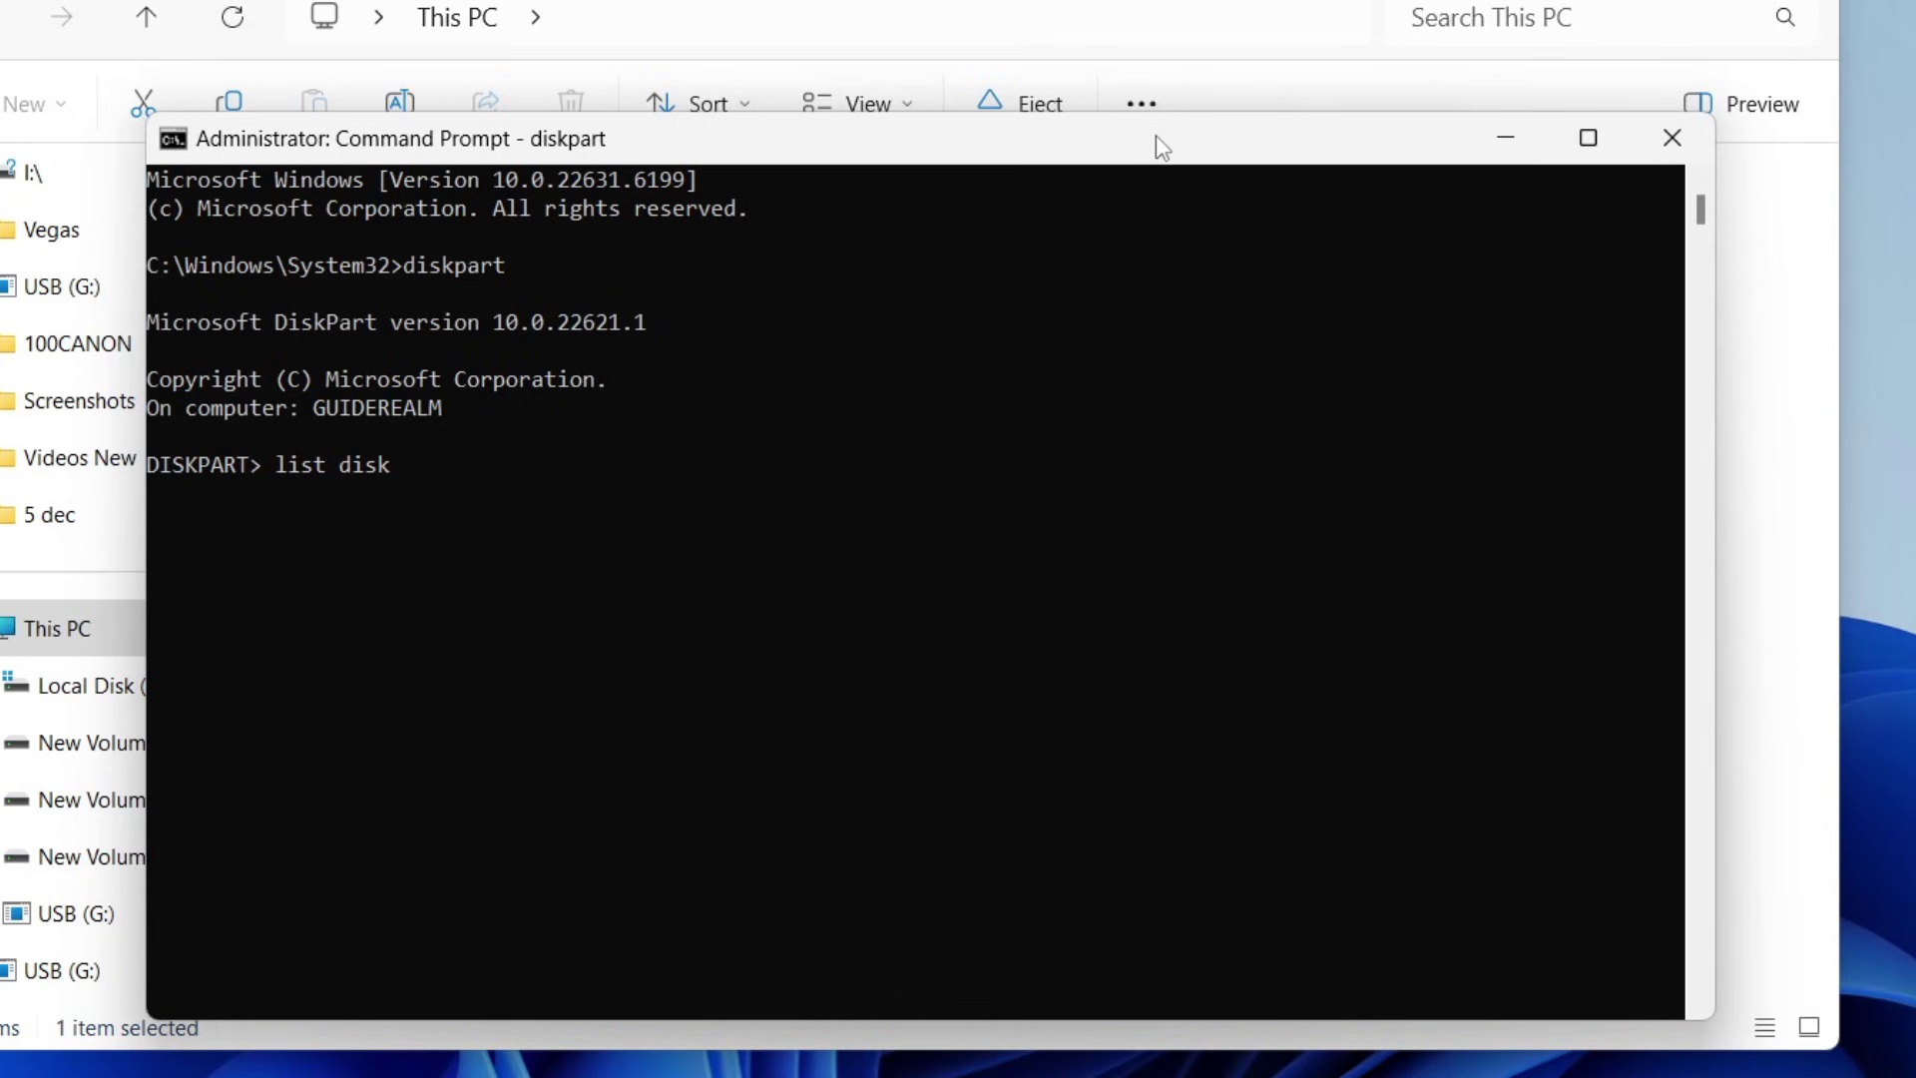
{"action": "key", "text": "Return"}
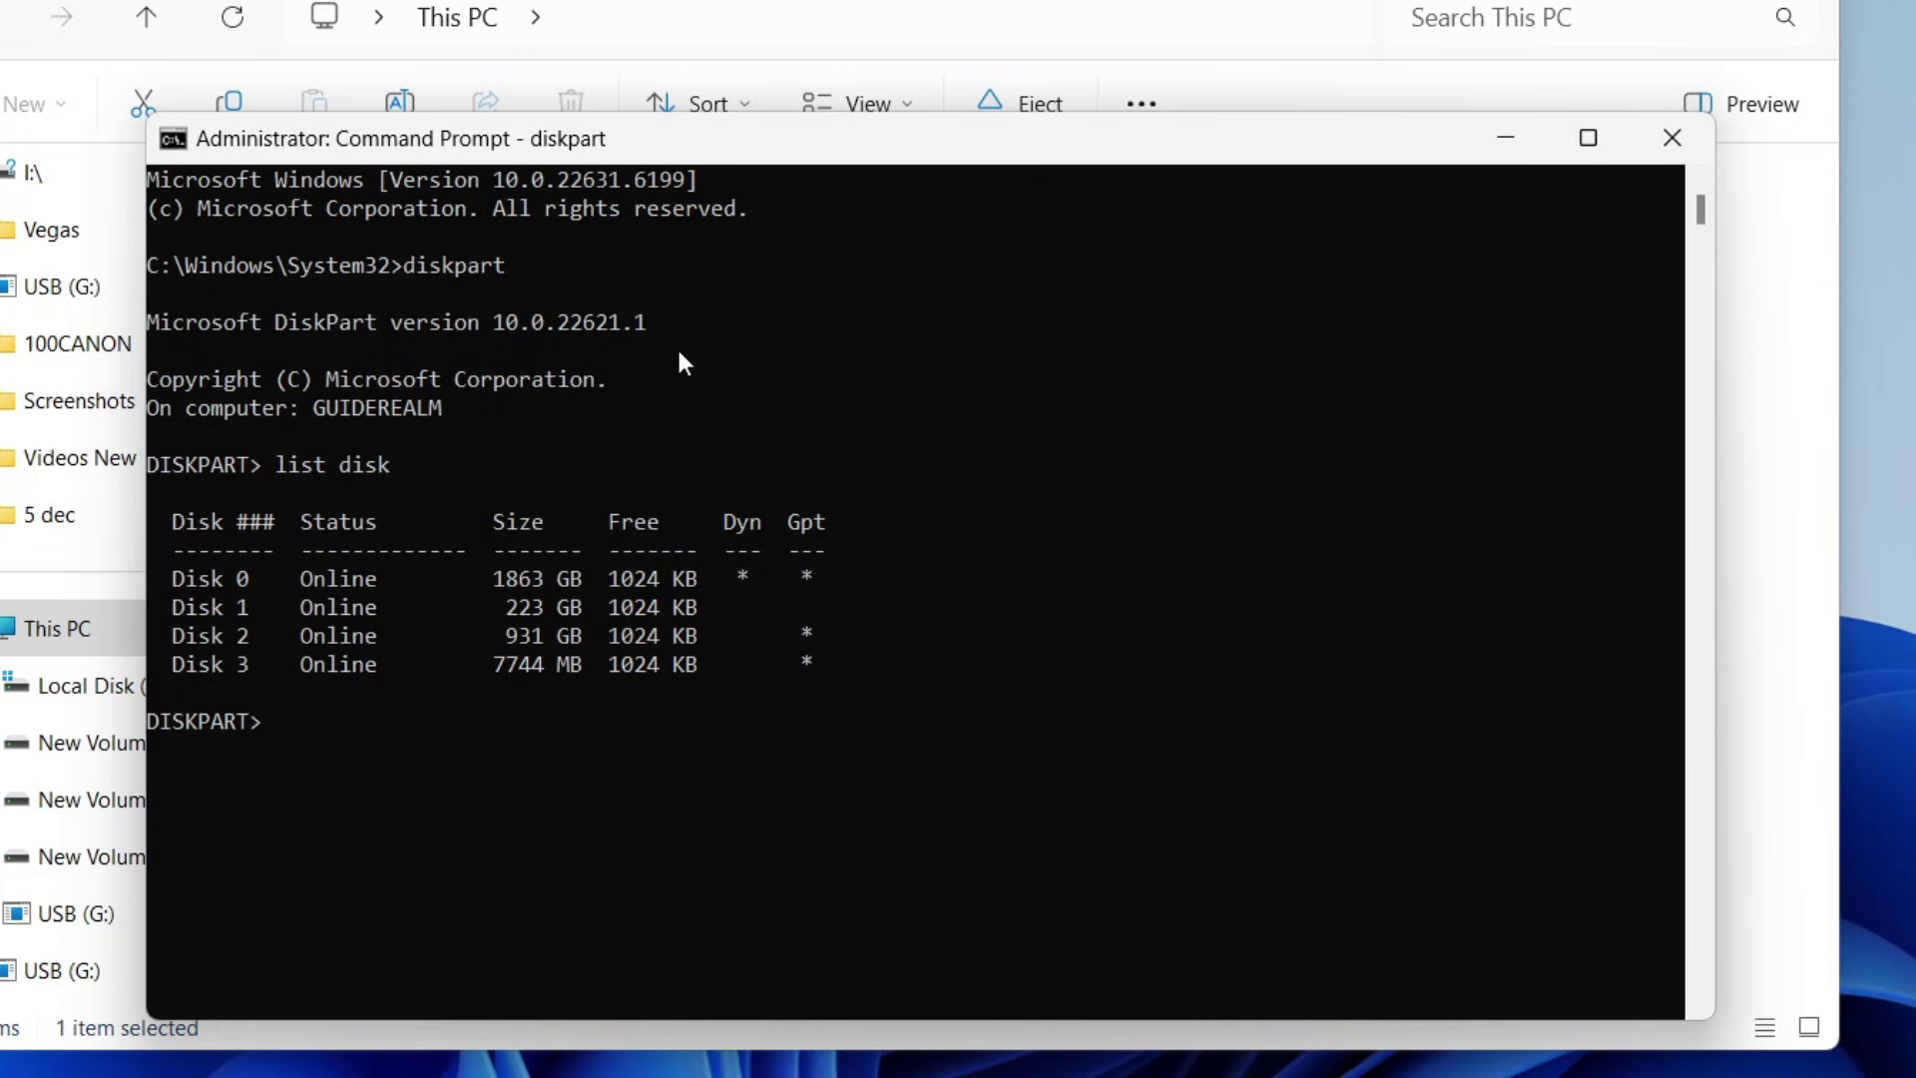
{"action": "type", "text": "select disk"}
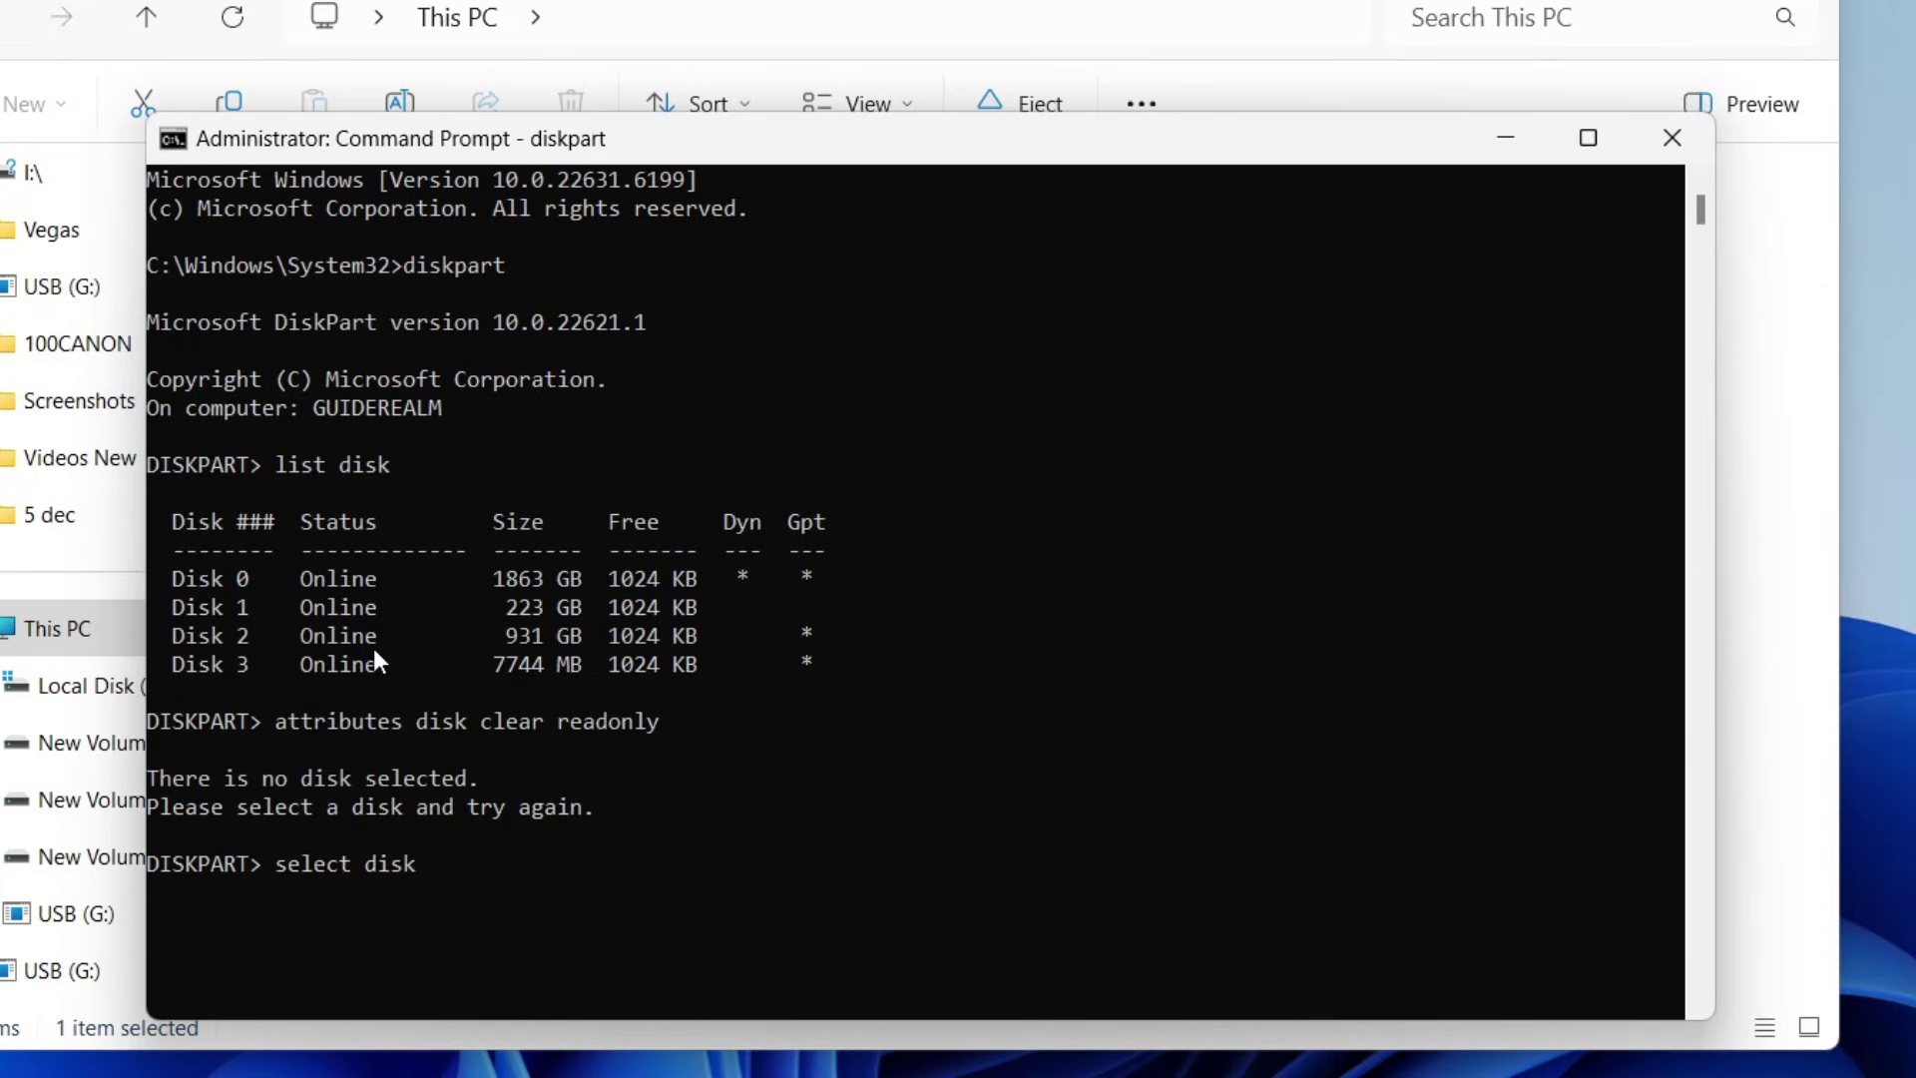
{"action": "type", "text": " 3"}
Step: Select disk 3, clear its readonly attribute, and start formatting USB (G:) as FAT32
{"action": "key", "text": "Return"}
{"action": "type", "text": "attributes disk clea"}
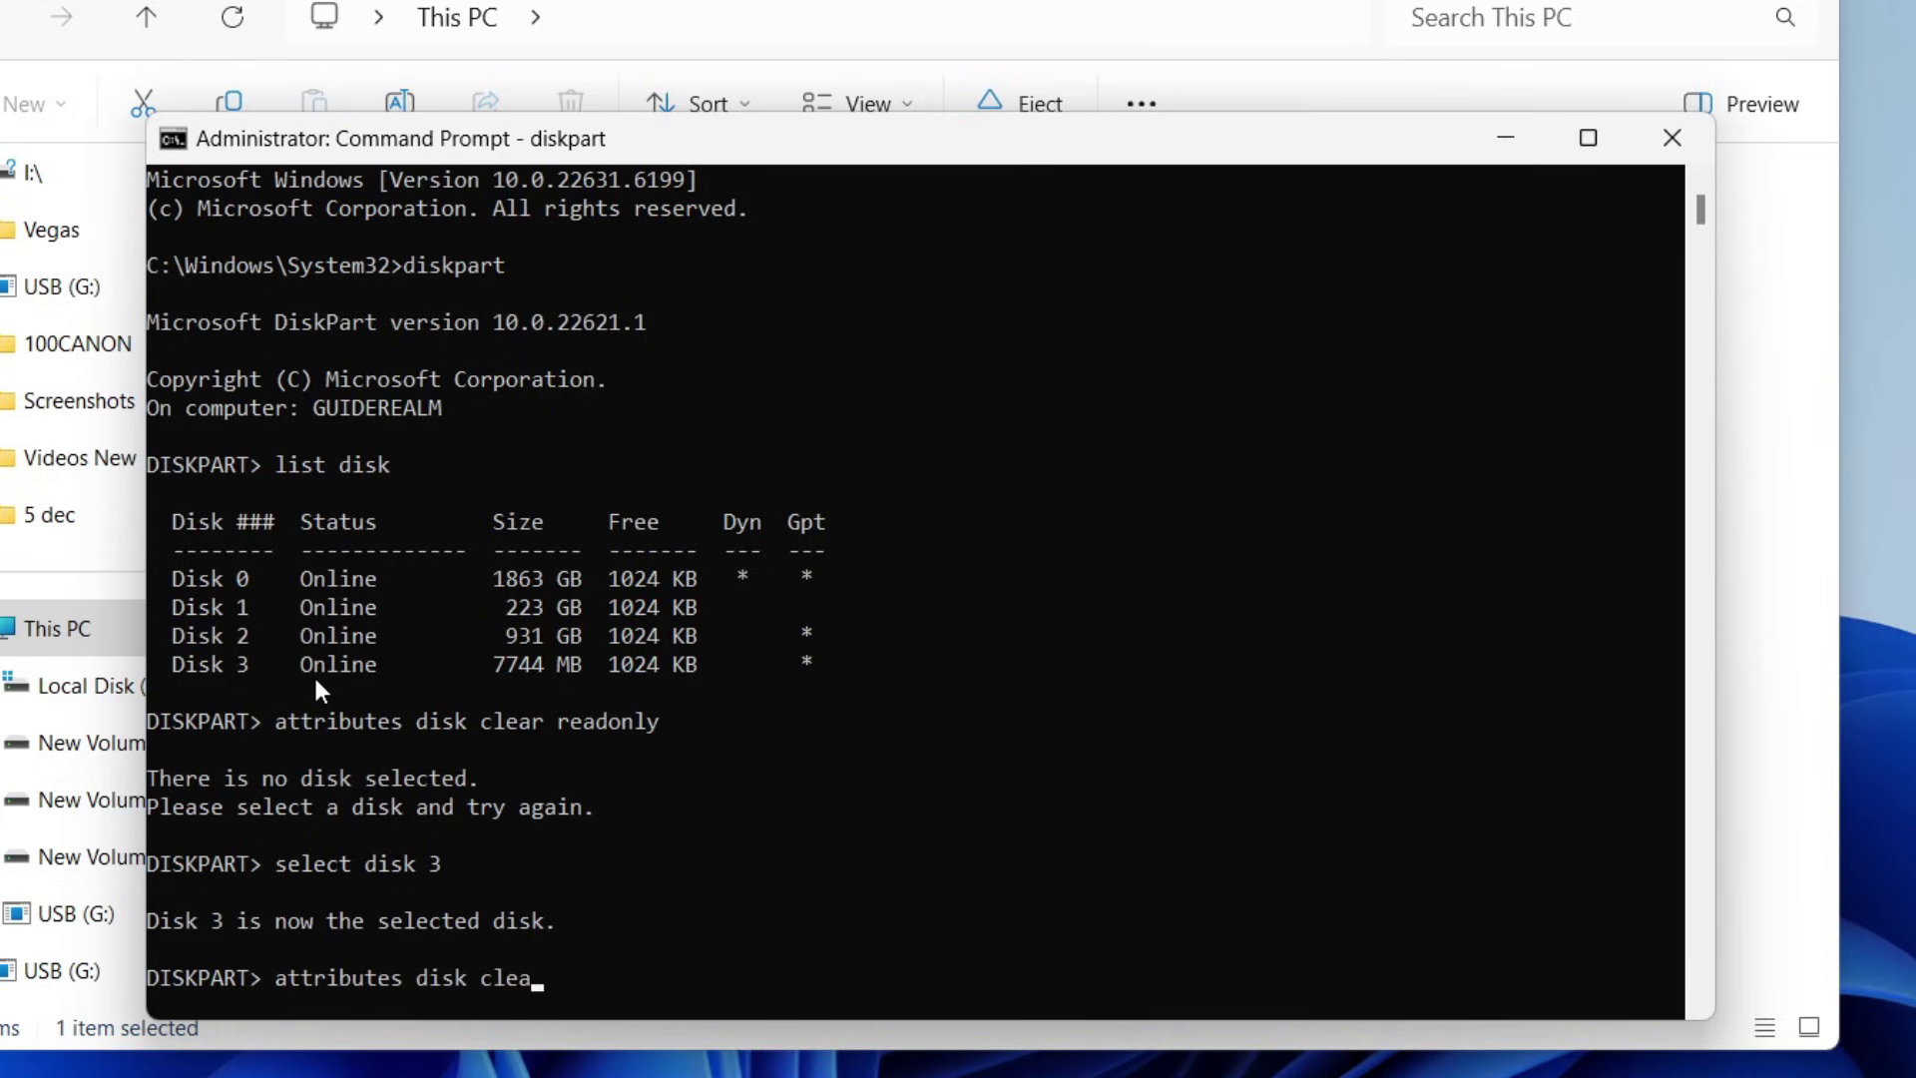
{"action": "type", "text": "r readonly"}
{"action": "key", "text": "Return"}
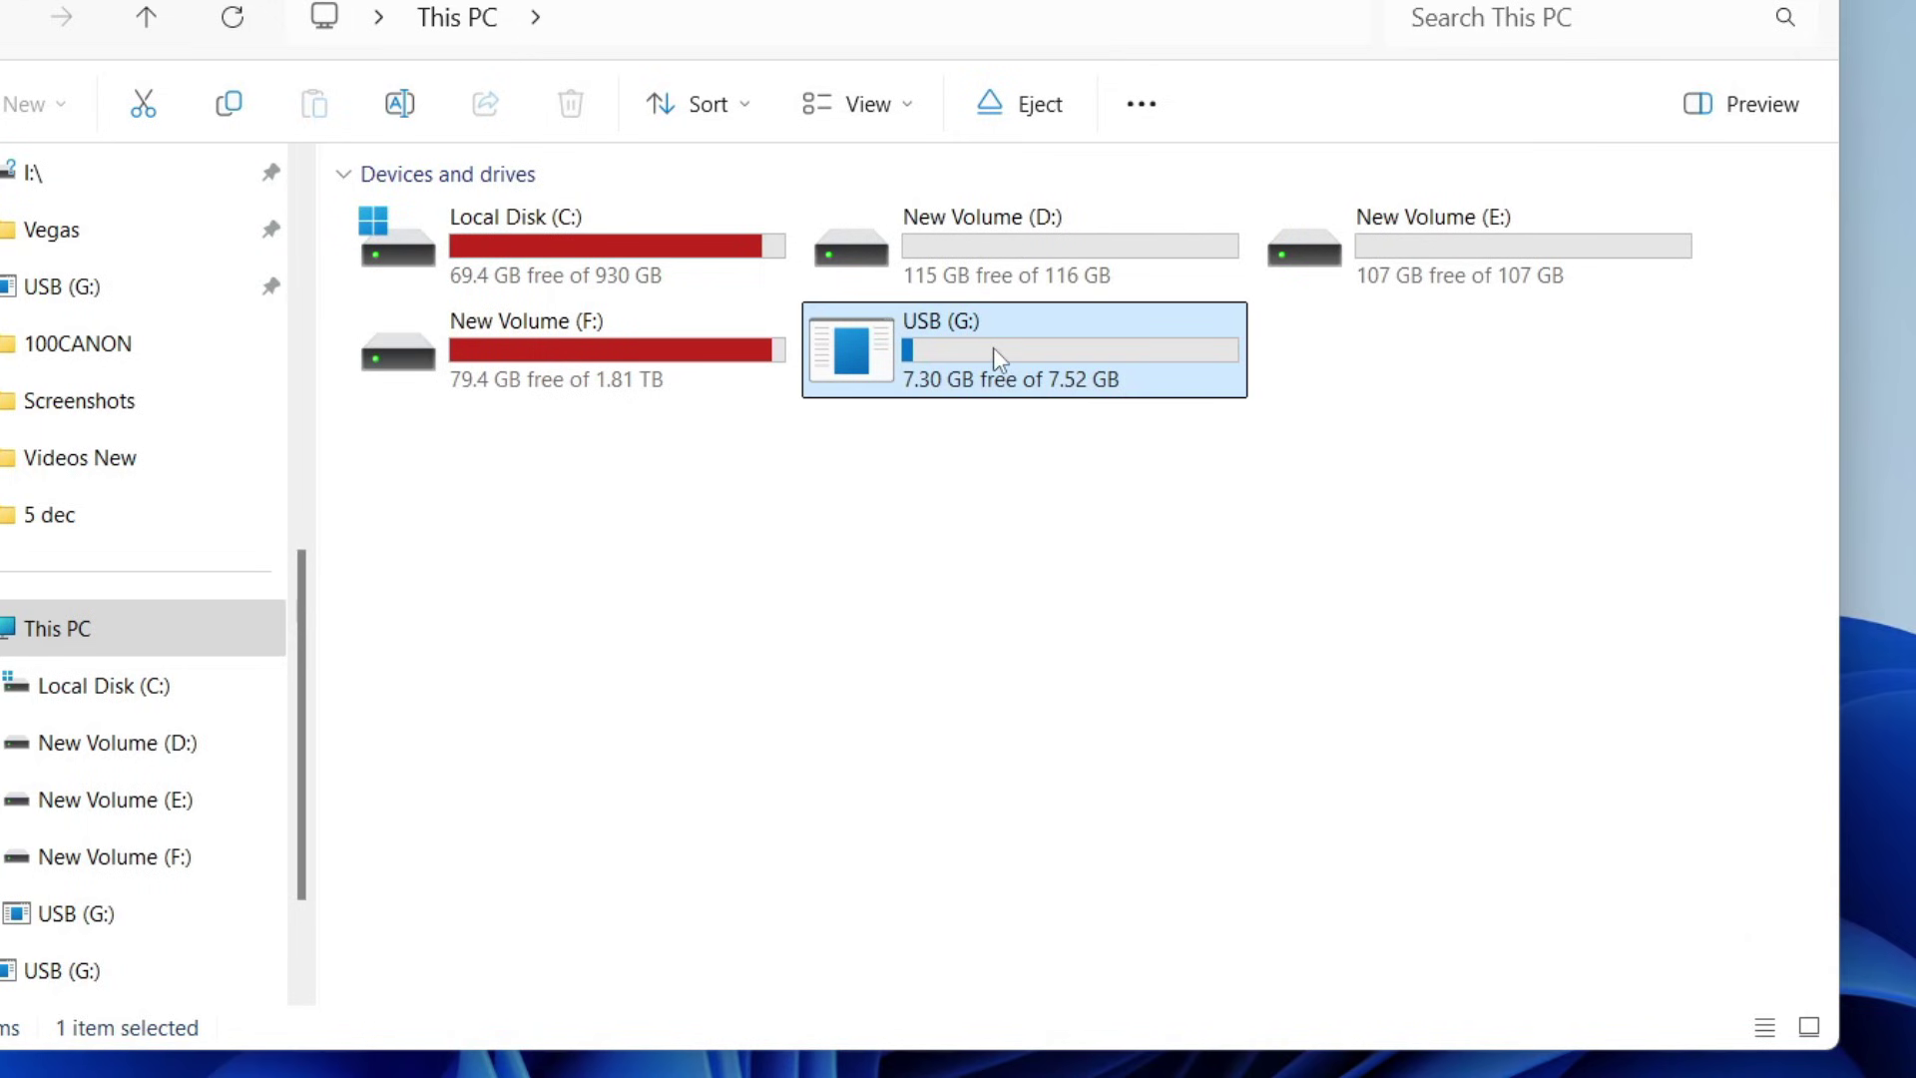
{"action": "right_click", "coordinate": [993, 348]}
{"action": "left_click", "coordinate": [1225, 674]}
{"action": "left_click", "coordinate": [285, 1067]}
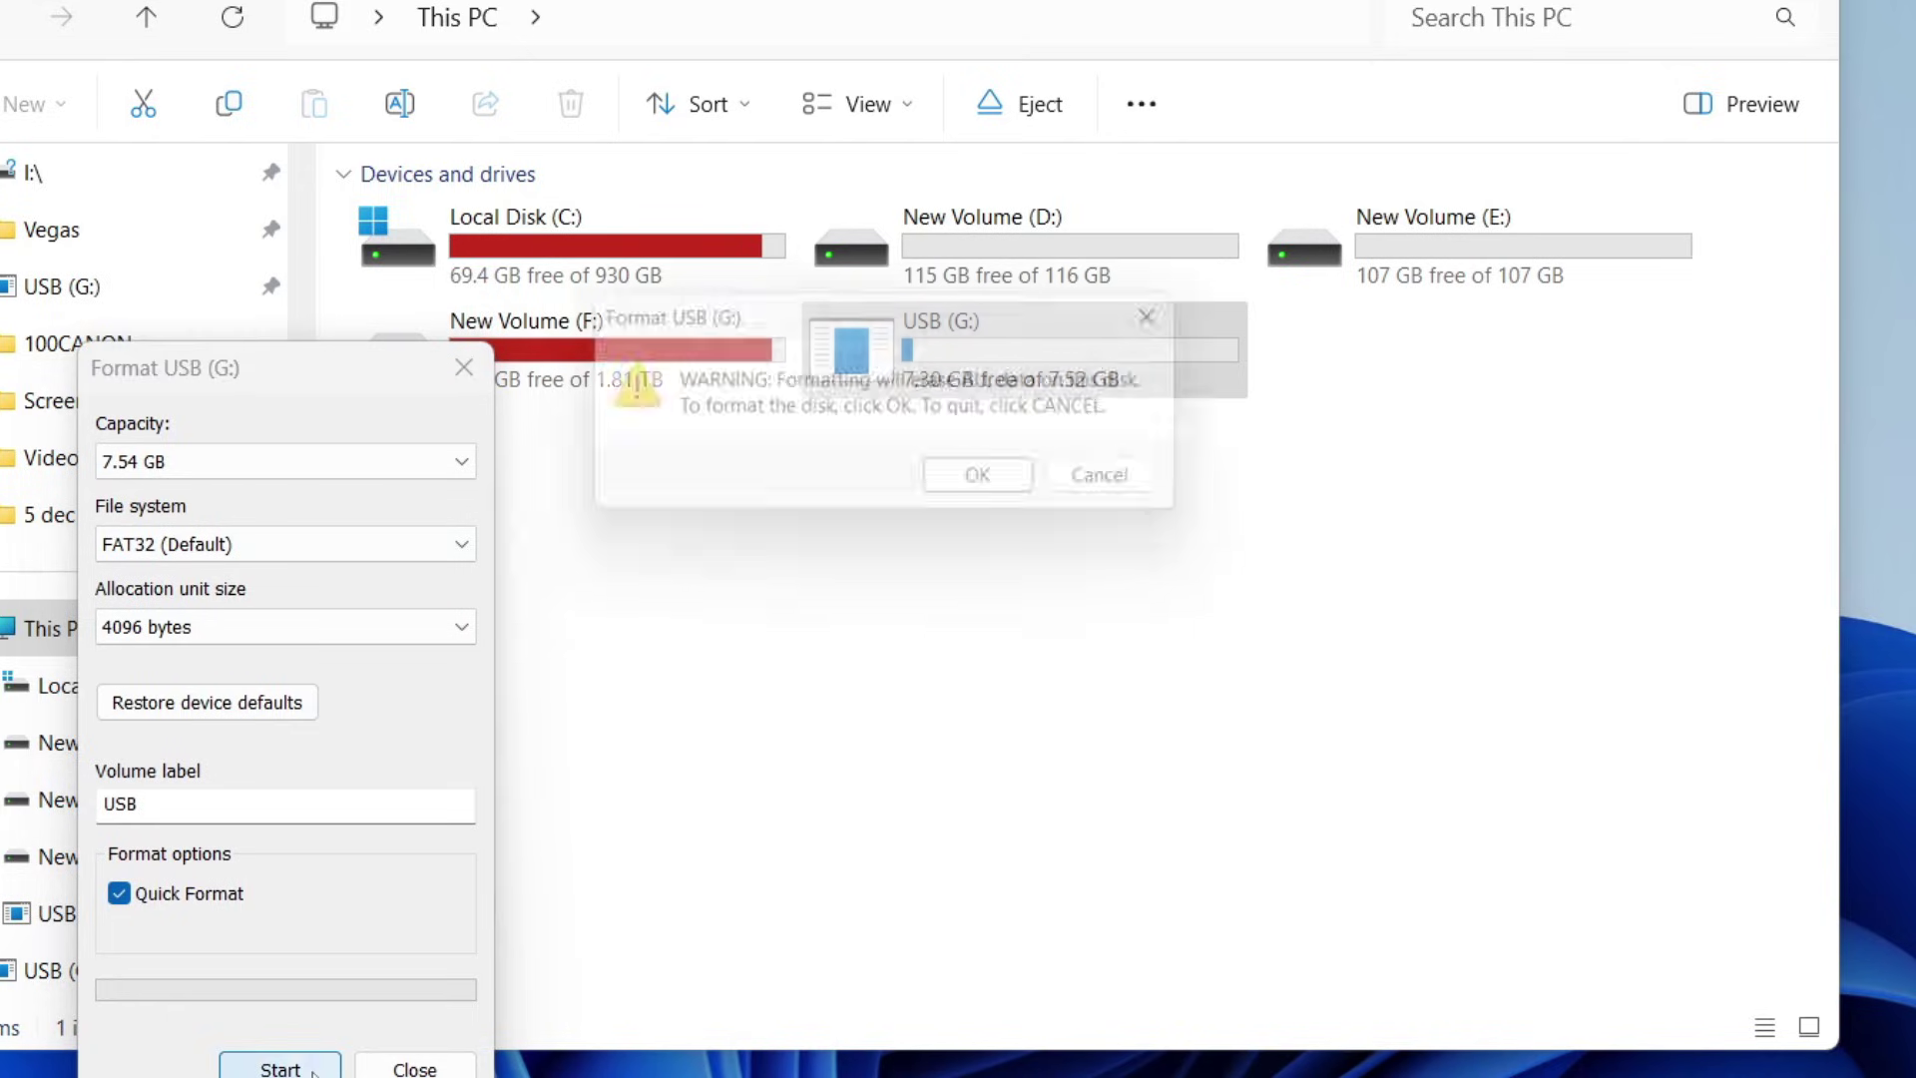
{"action": "left_click", "coordinate": [1000, 483]}
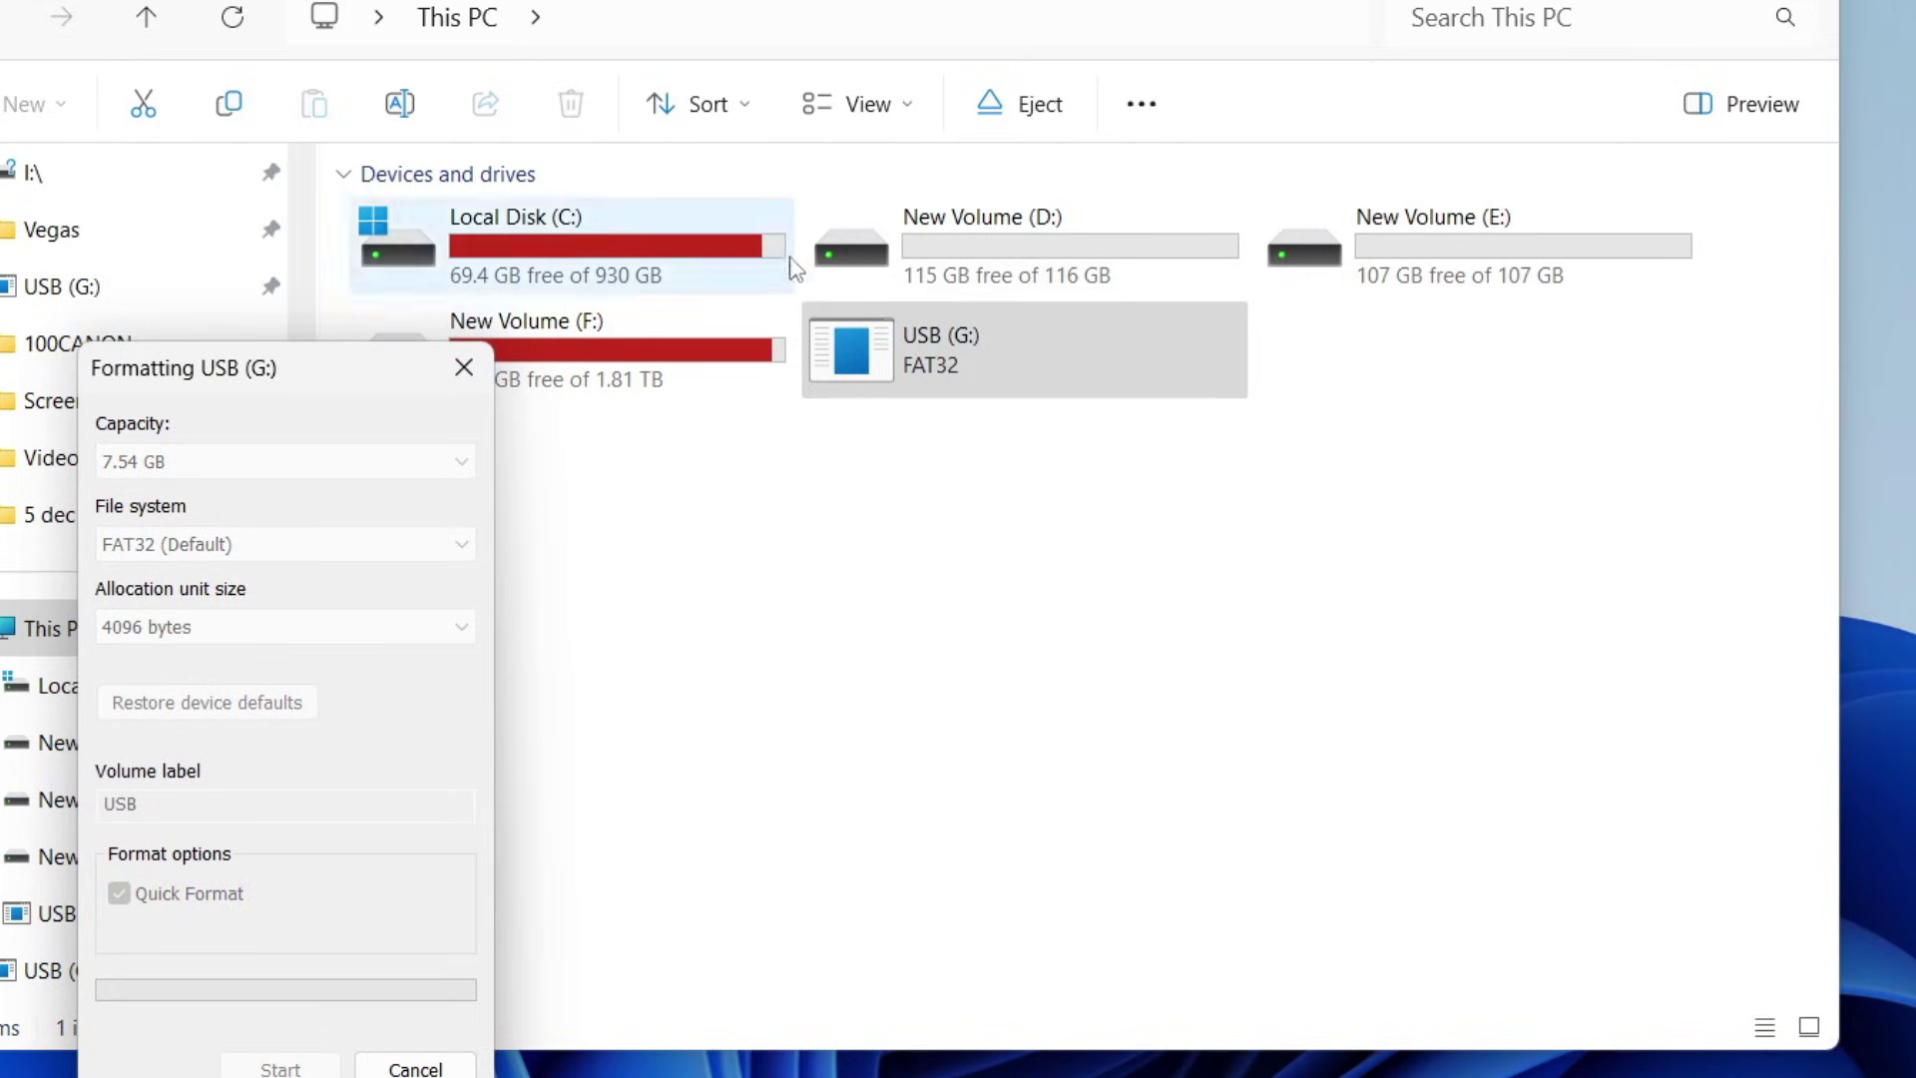